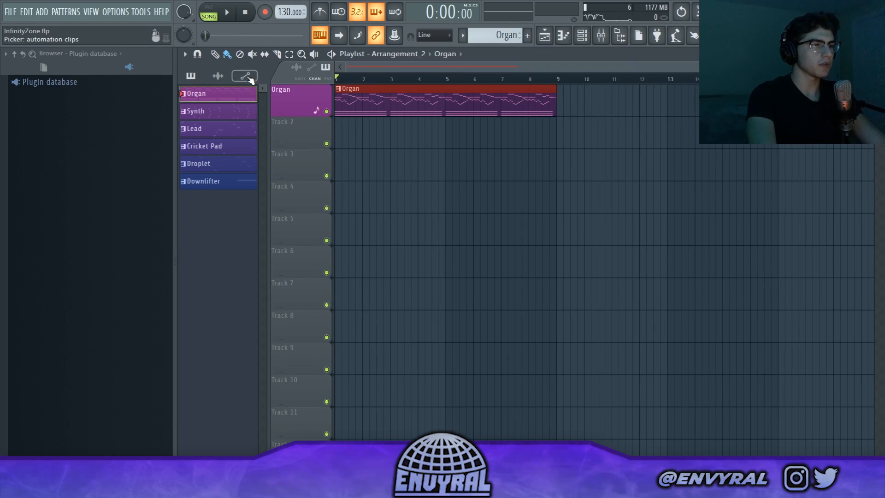
Open the Organ pattern in the piano roll, examine its chords and melody notes, and start playback.
double_click(460, 90)
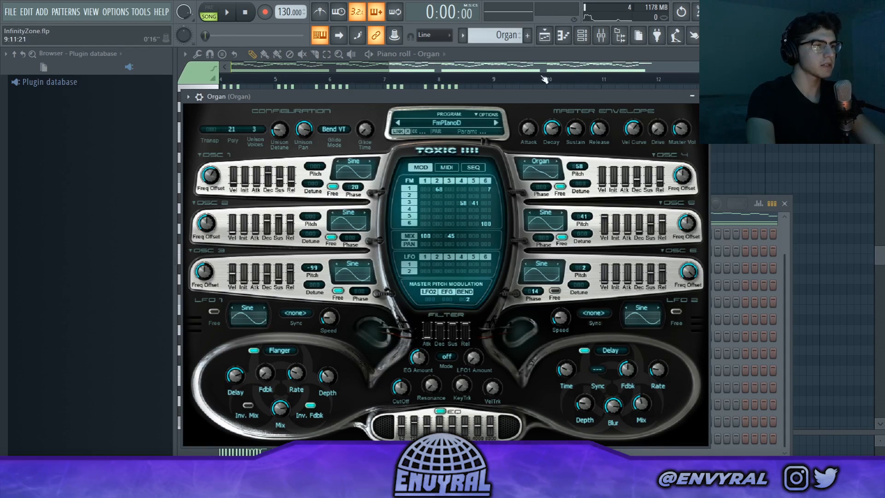
left_click(706, 97)
left_click_drag(484, 68, 332, 84)
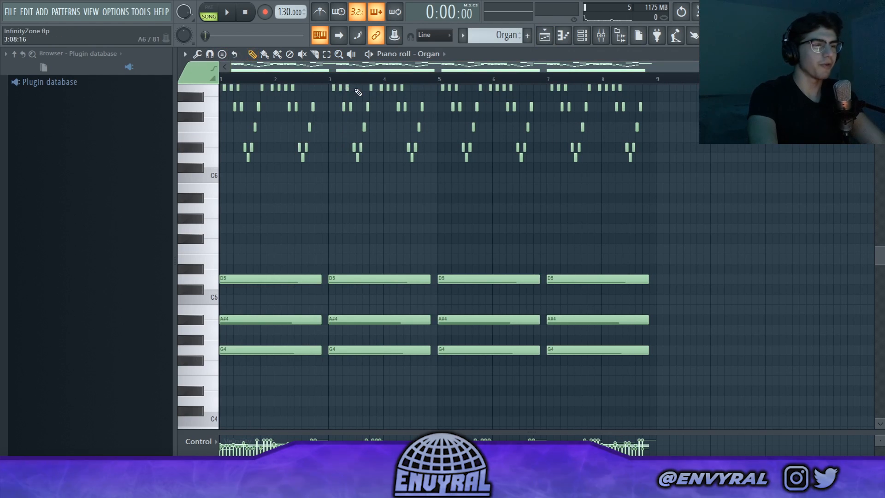
scroll(368, 143, "up", 5)
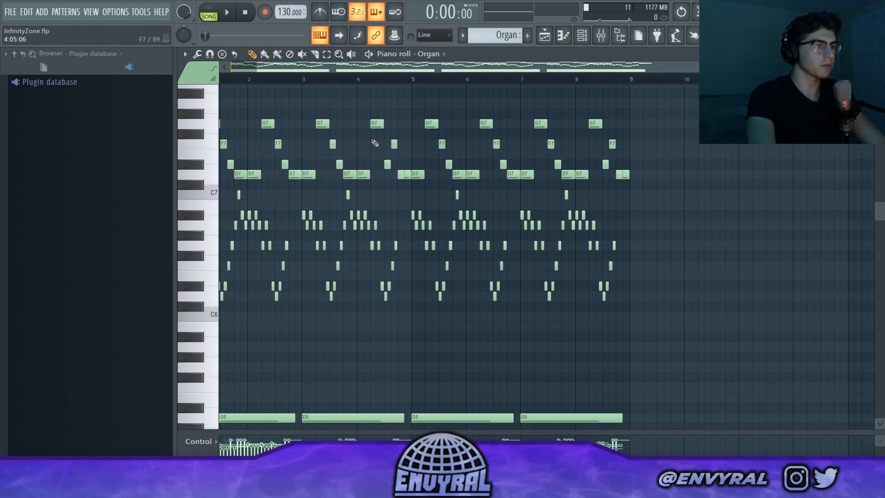
scroll(375, 143, "down", 3)
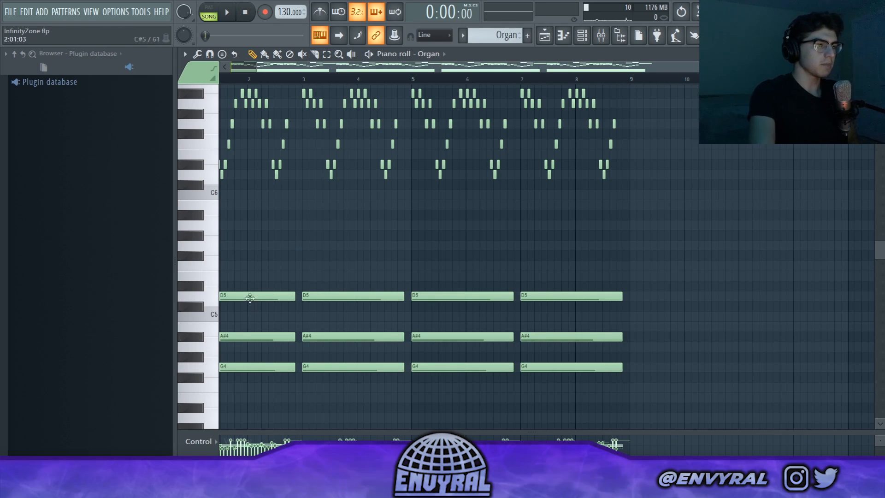
scroll(286, 286, "up", 1)
scroll(288, 288, "down", 1)
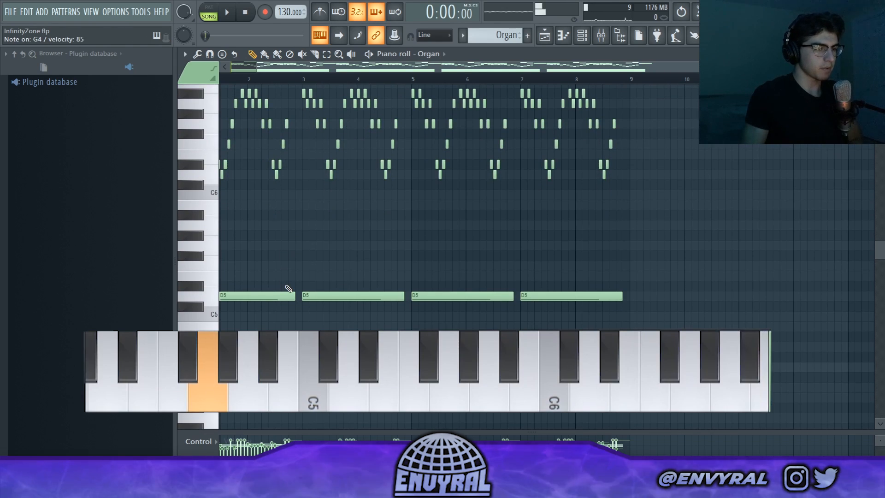
scroll(288, 289, "up", 2)
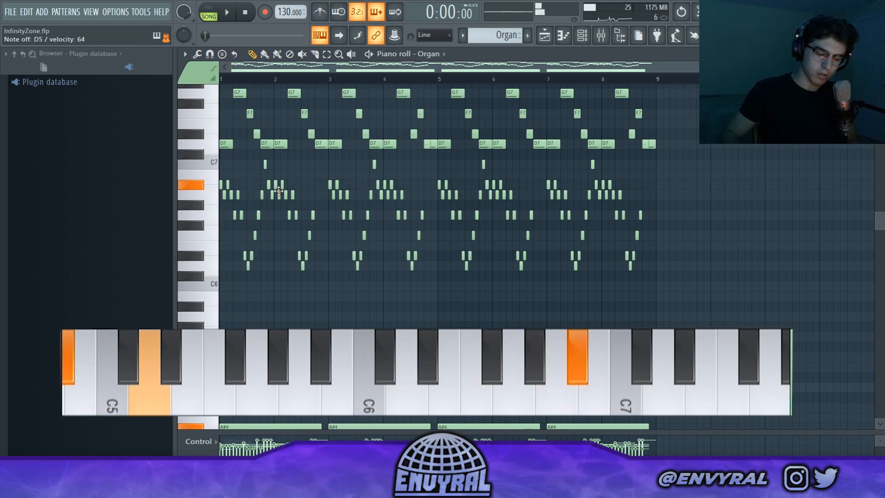
scroll(300, 119, "up", 1)
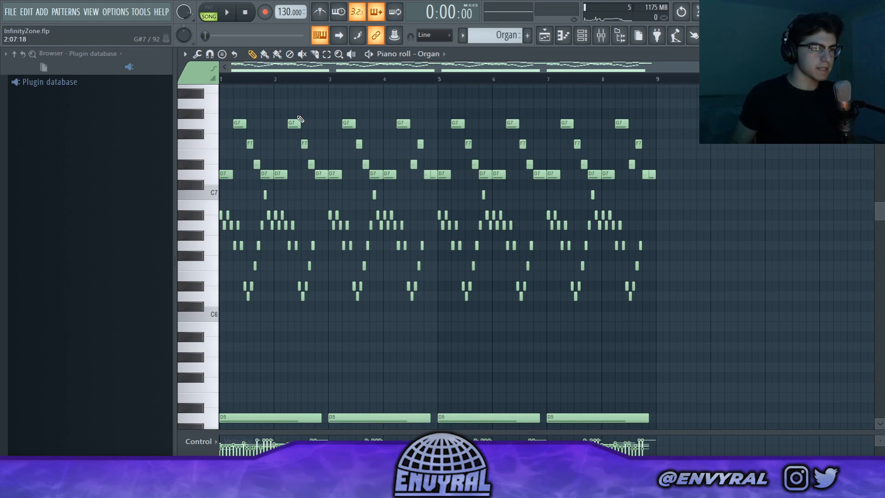
left_click(227, 13)
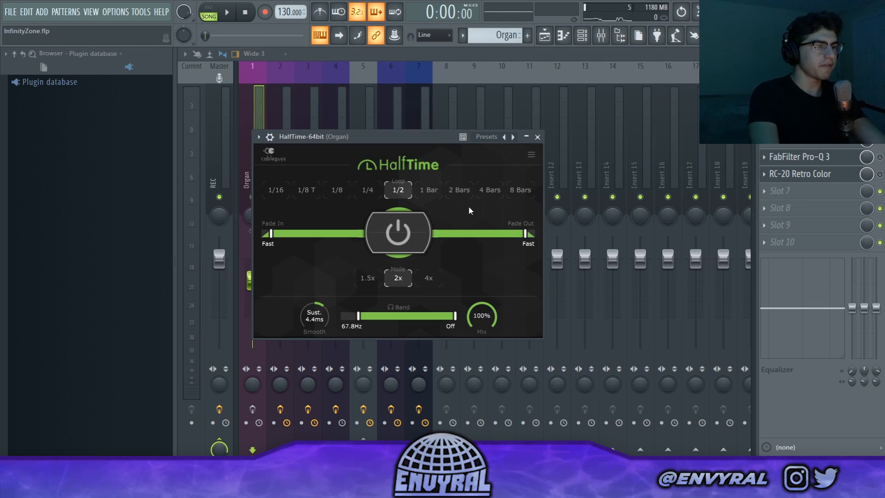
Close the Organ's HalfTime effect and listen to the Organ clip in the playlist.
left_click(537, 136)
left_click(563, 35)
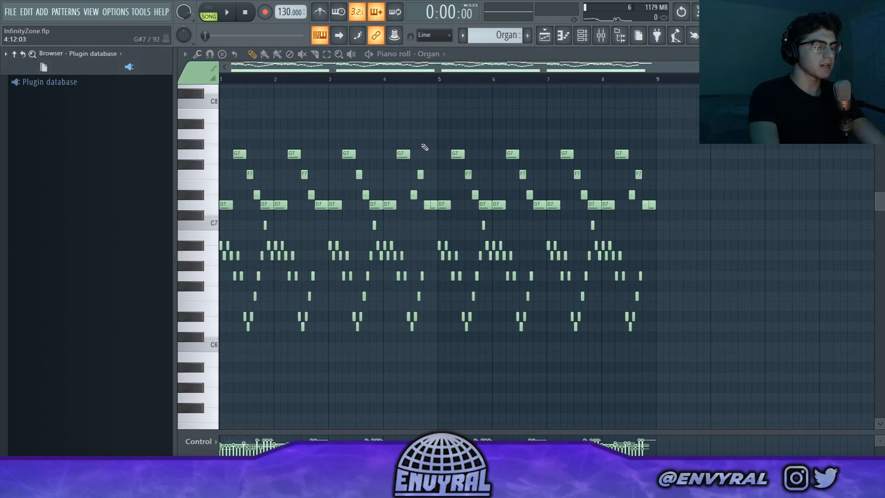
key("F5")
key("space")
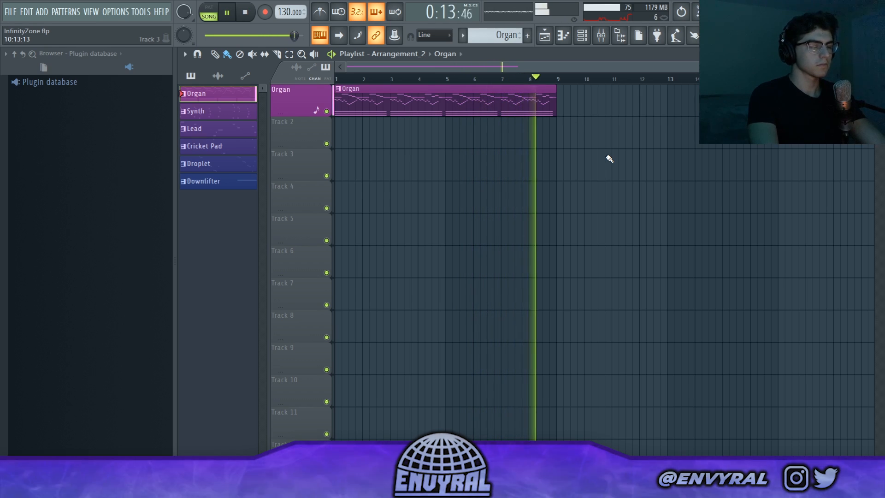
key("space")
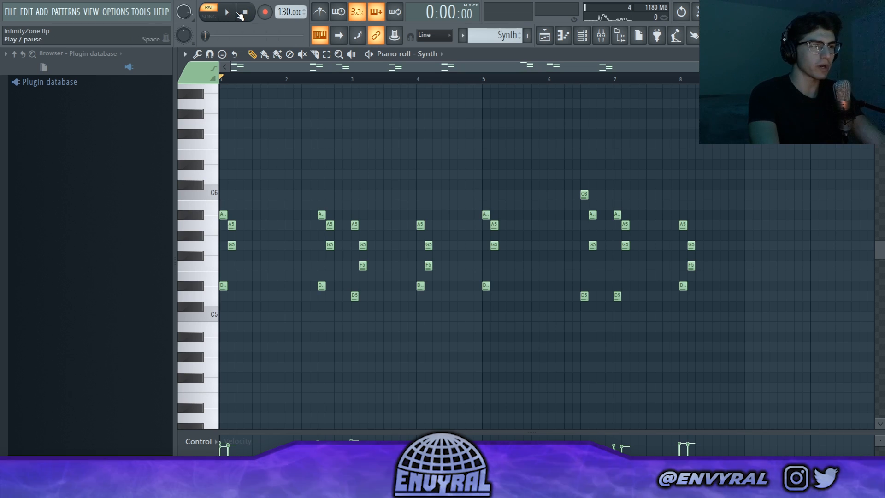
Play back the Synth pattern, as well as the arrangement with the Synth audio clip on Track 2.
left_click(239, 15)
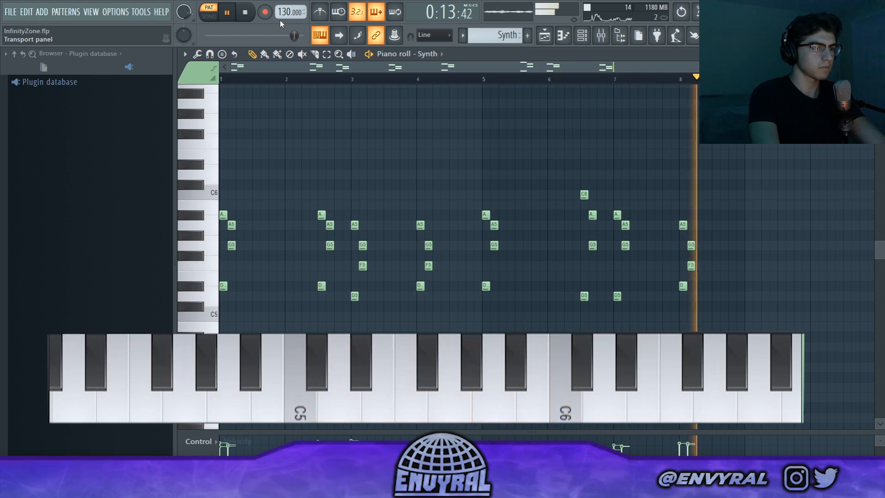
left_click(235, 15)
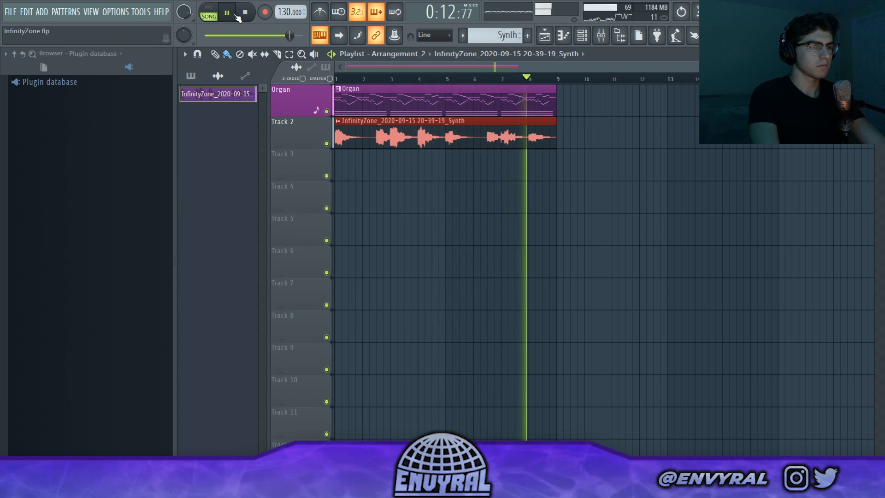
key("space")
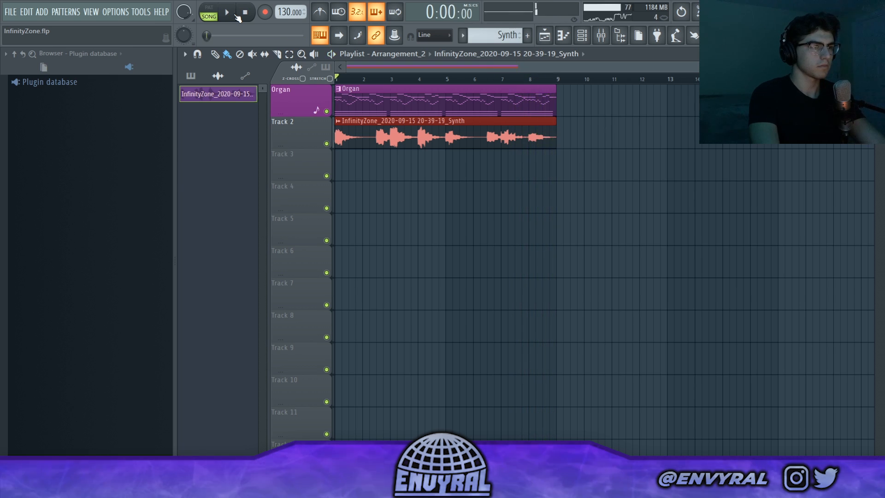
Place a second Organ clip at bar 9, along with a Lead clip at bar 9 on Track 3.
left_click(352, 89)
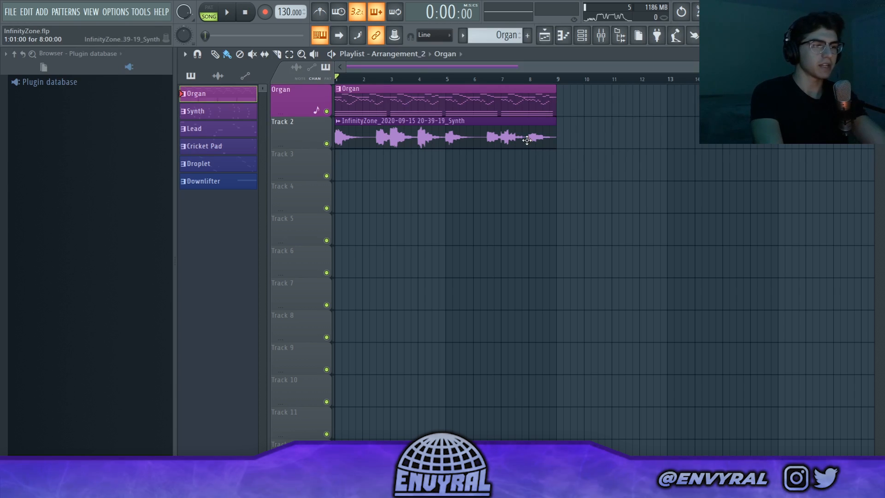
left_click(573, 114)
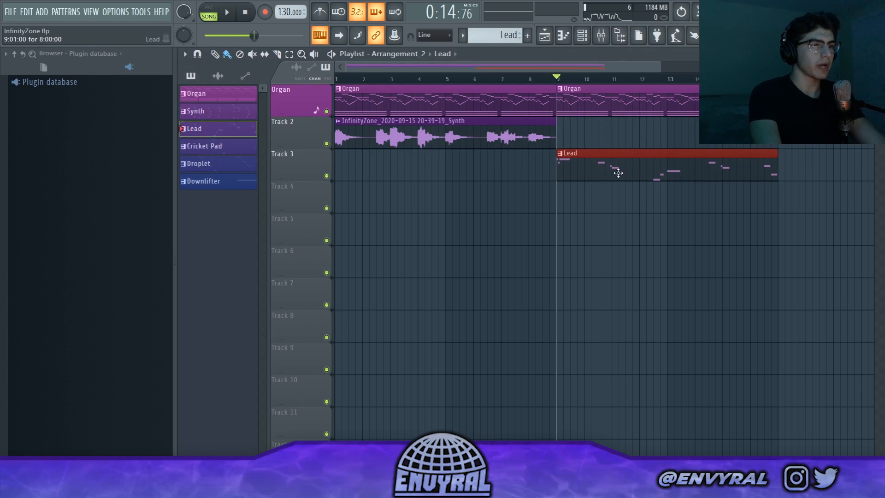
Open the Lead pattern in the piano roll and inspect the FX settings of its Sytrus instrument.
double_click(598, 176)
key("F6")
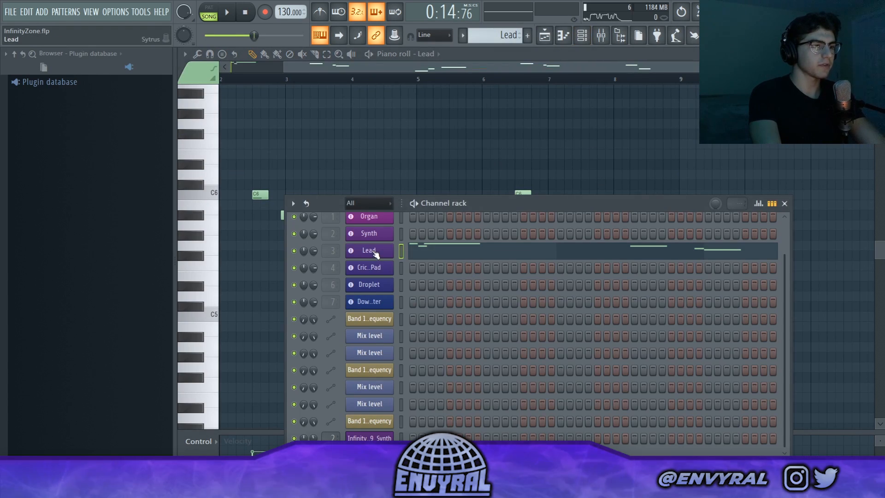
left_click(342, 233)
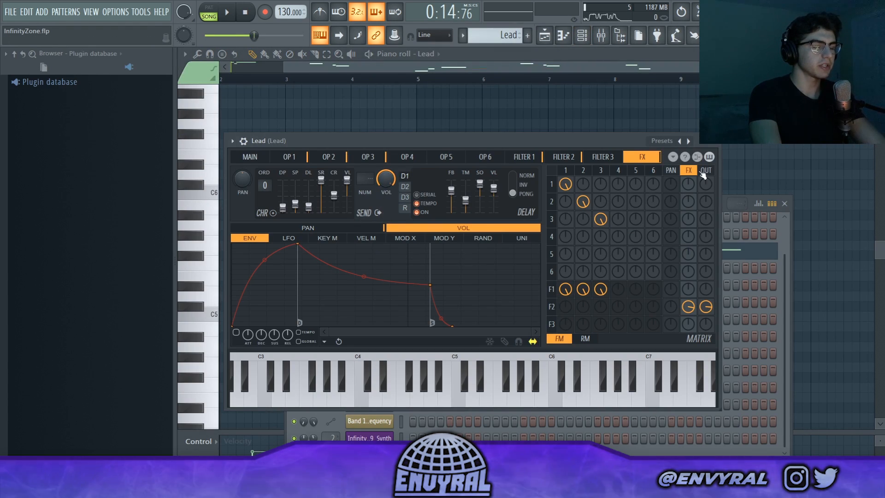
left_click(718, 146)
key("F6")
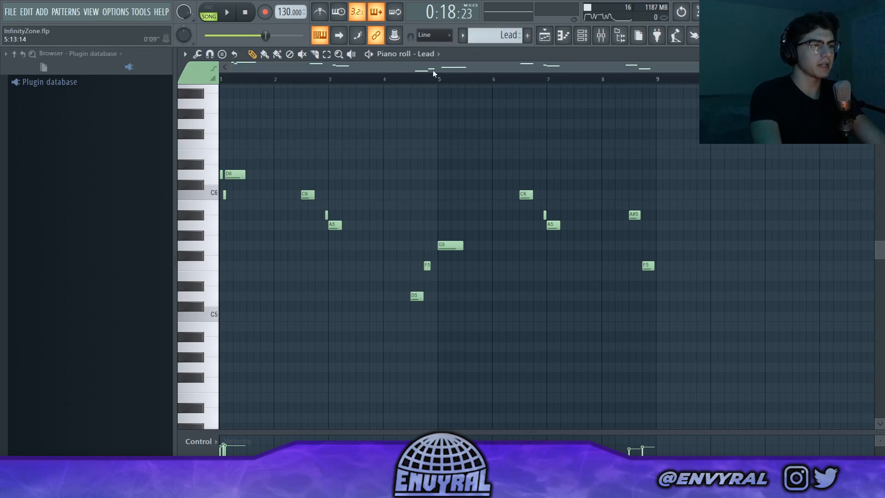
Play back the Lead melody in the piano roll and return to the playlist.
left_click(229, 13)
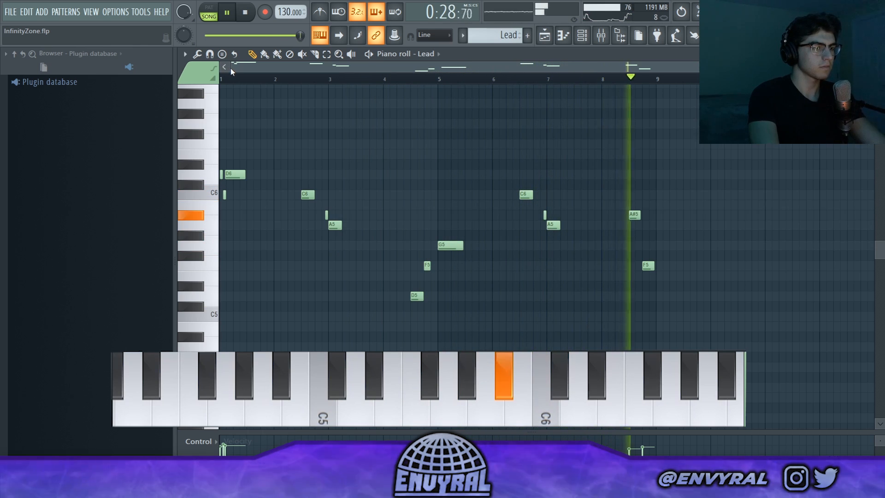
key("space")
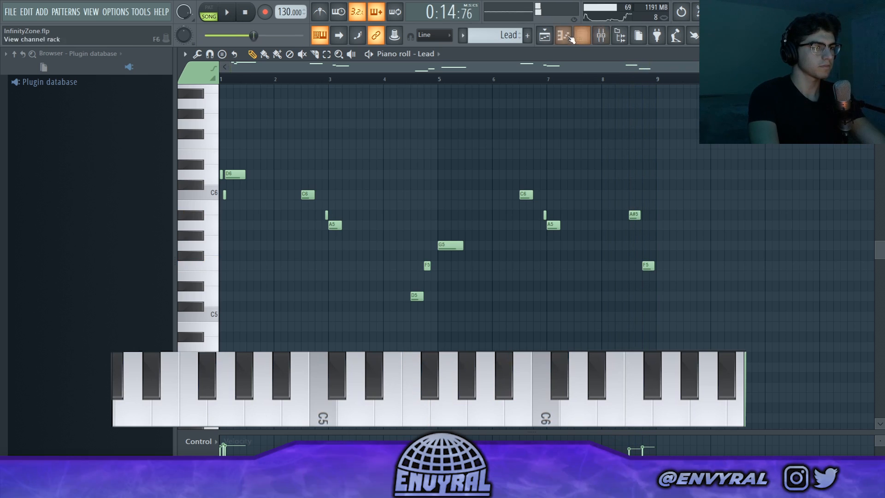
left_click(544, 35)
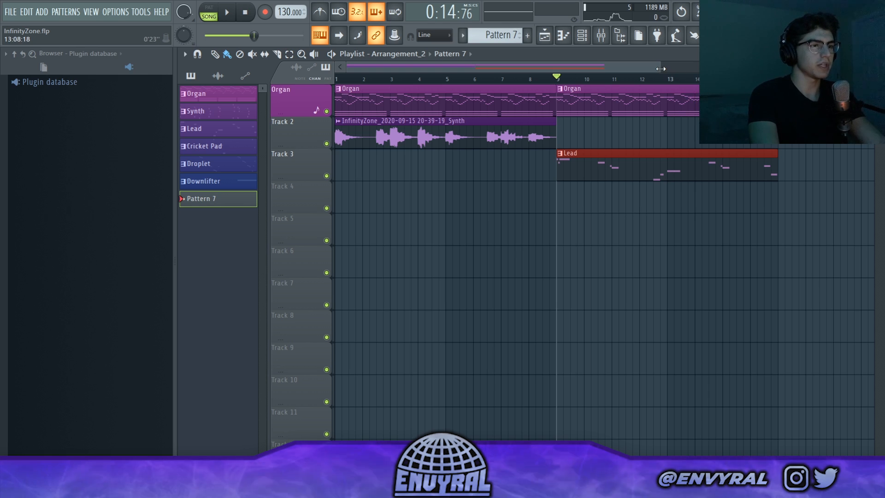
Solo the Cricket Pad track in the full arrangement and open its bar 9 pattern in the piano roll.
left_click_drag(661, 69, 707, 69)
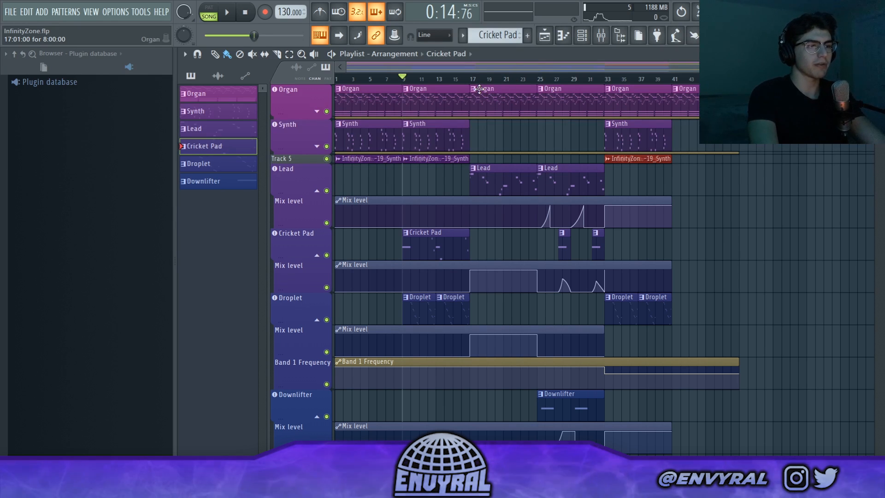
scroll(475, 85, "up", 3)
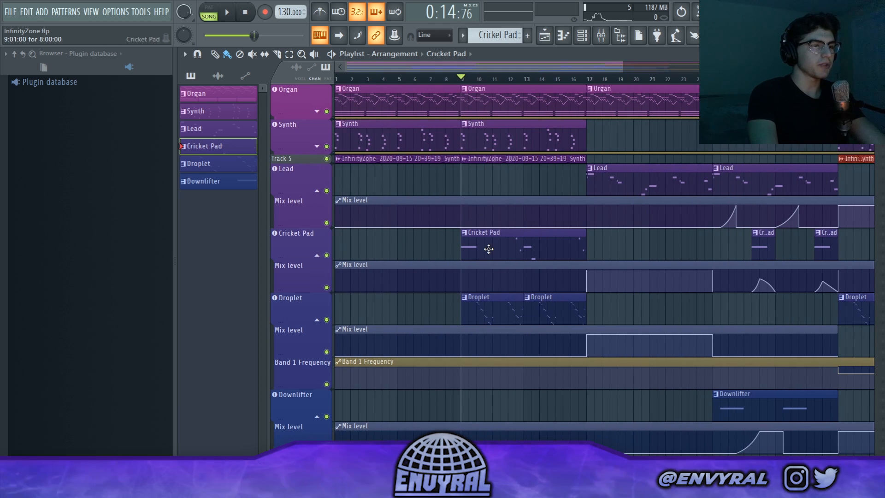
right_click(327, 256)
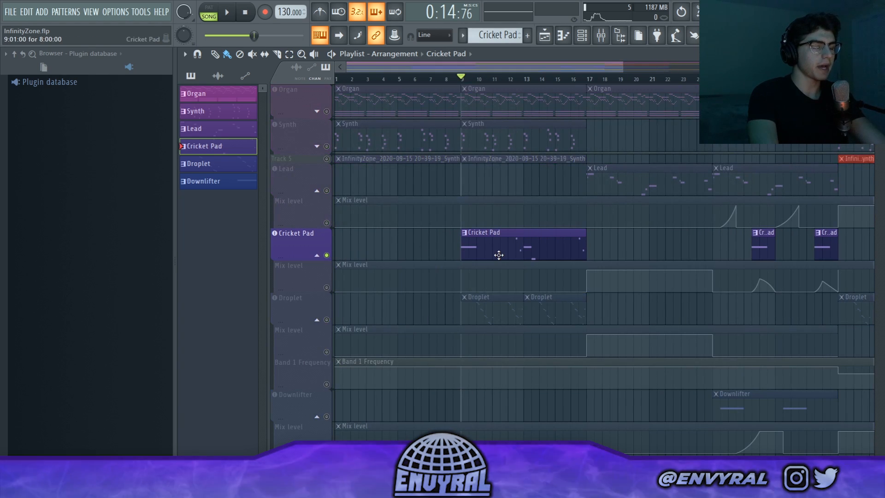
double_click(499, 255)
Listen to the Cricket Pad notes at the start, in bar 4 and in bar 8, and return to the playlist.
key("space")
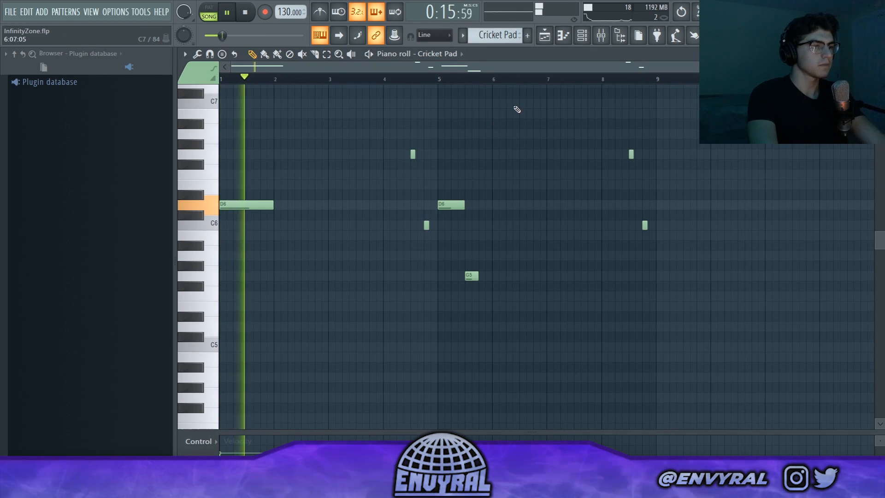
left_click(405, 79)
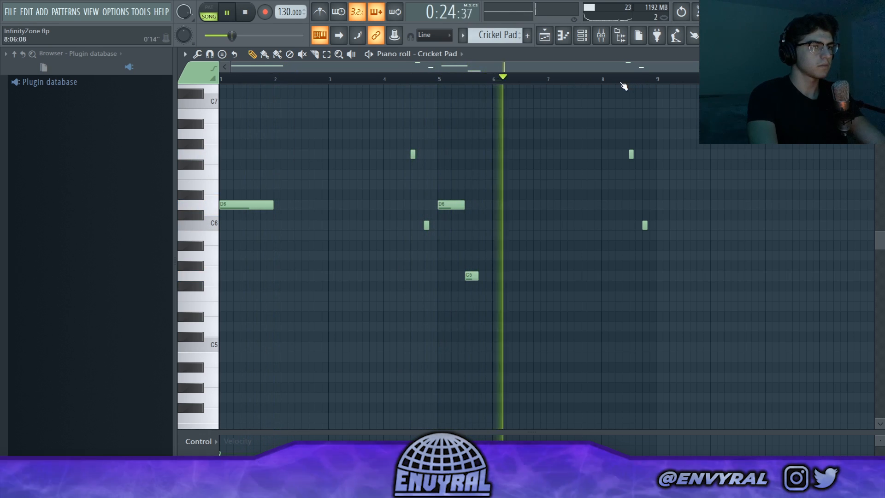
left_click(623, 82)
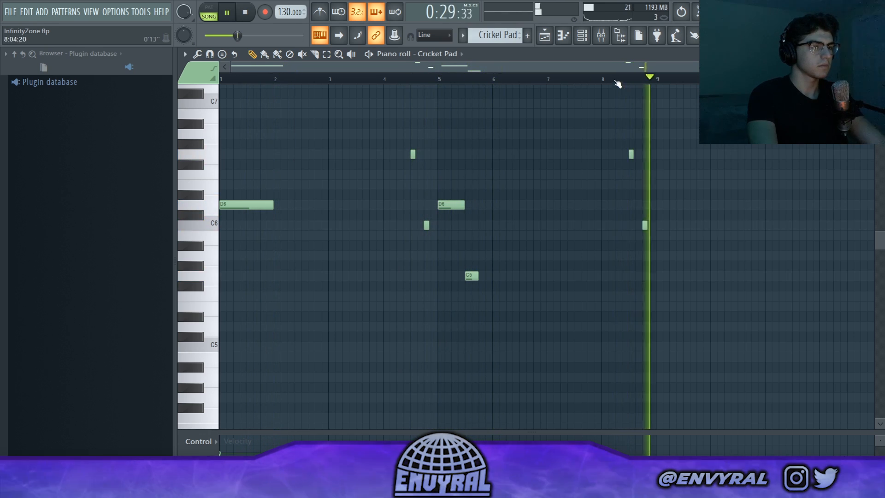
key("space")
left_click(547, 38)
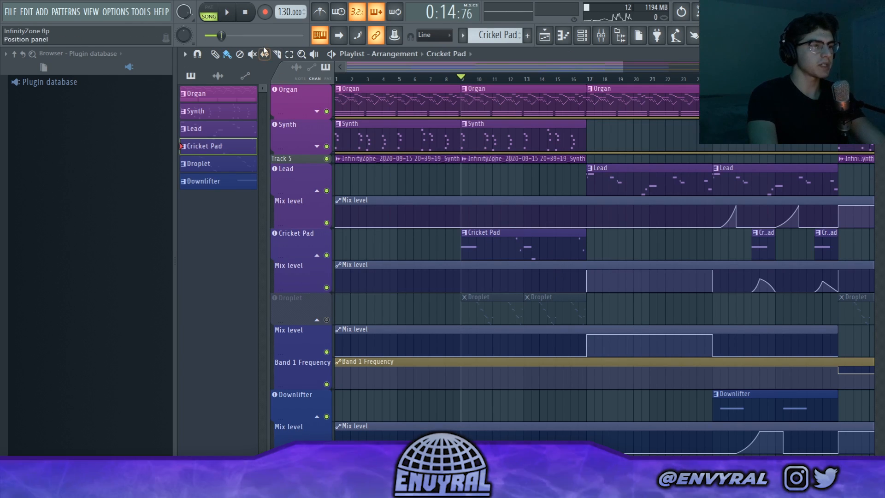
Play the arrangement with Droplet muted, inspect the Cricket Pad's Autogun instrument, and return to the playlist.
left_click(227, 13)
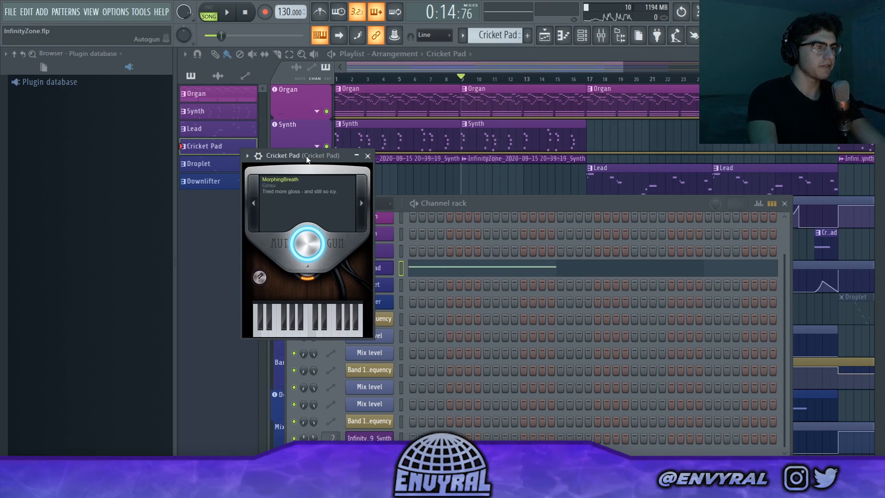
left_click_drag(316, 154, 356, 157)
left_click(344, 279)
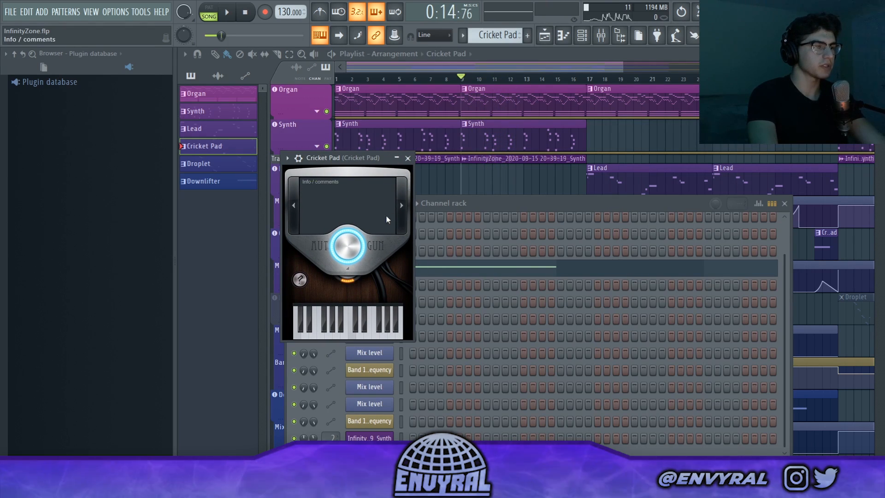
left_click(408, 158)
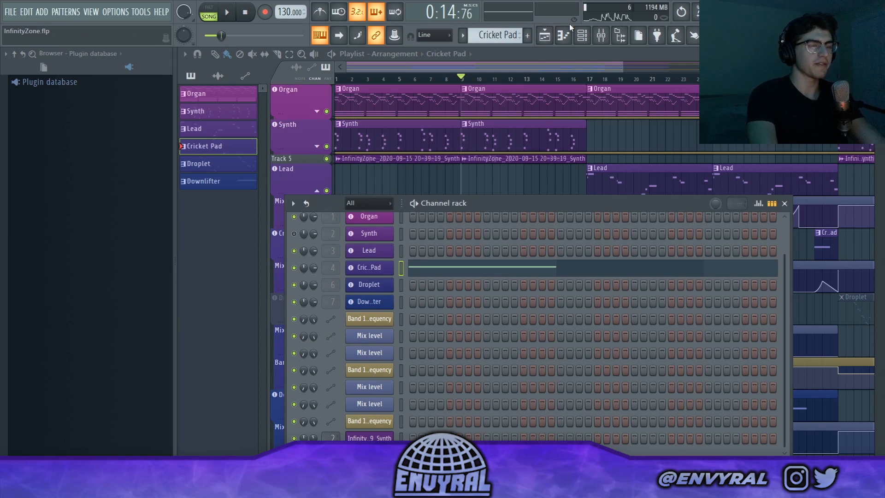
left_click(545, 42)
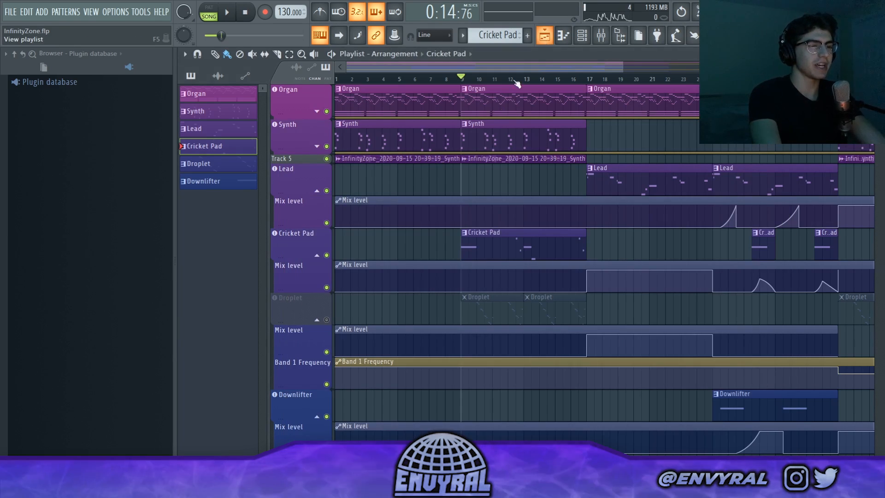
Unmute the Droplet track, mute Cricket Pad, and open the first Droplet pattern in the piano roll.
left_click(327, 320)
left_click(485, 322)
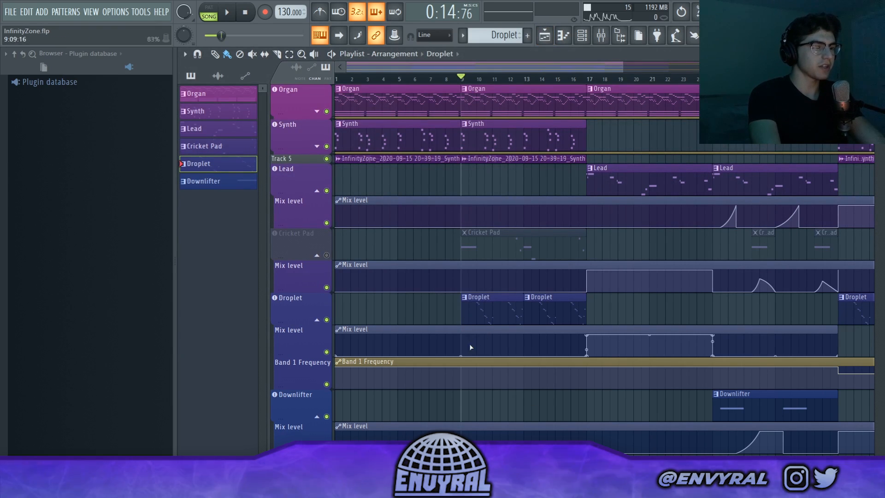
double_click(493, 312)
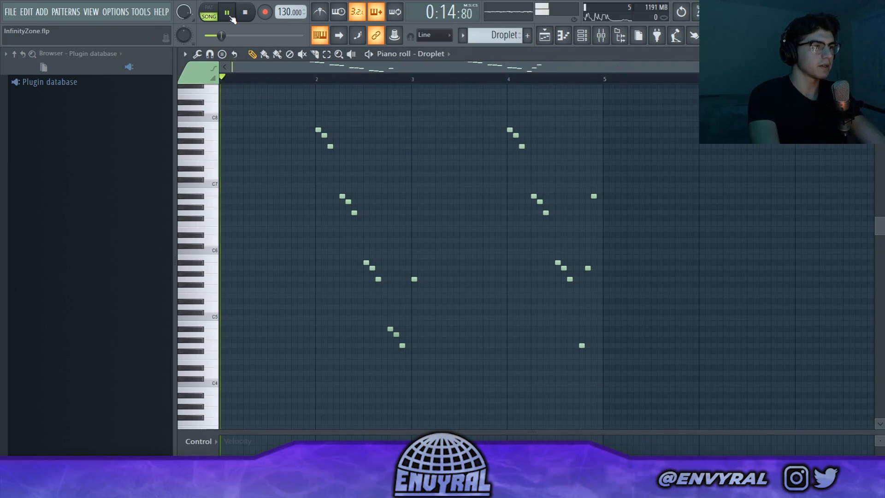
Listen to the Droplet pattern's descending notes in the piano roll and return to the playlist.
key("space")
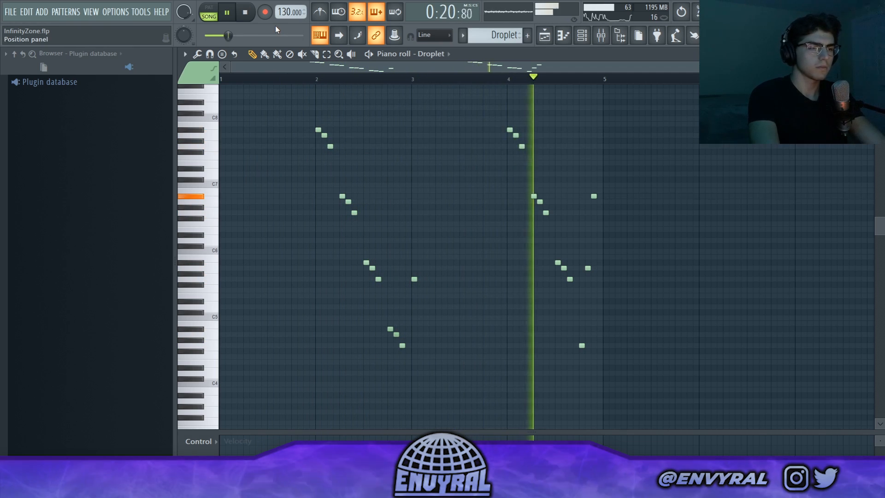
key("space")
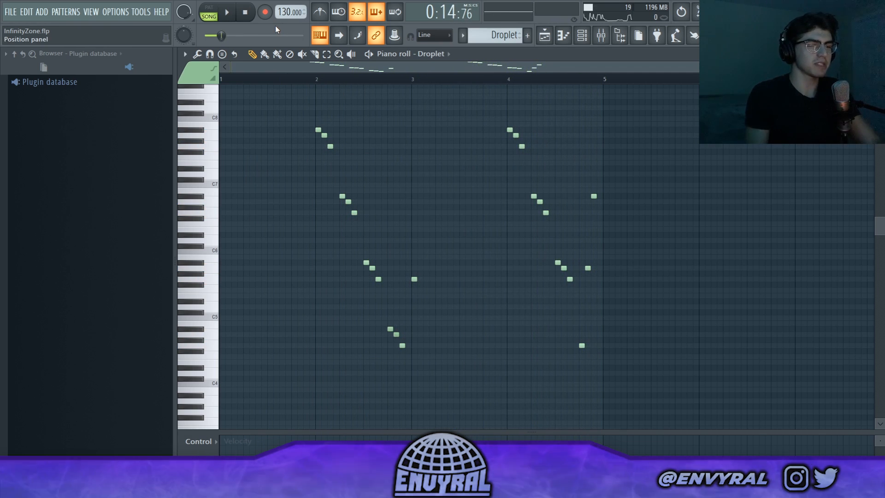
key("space")
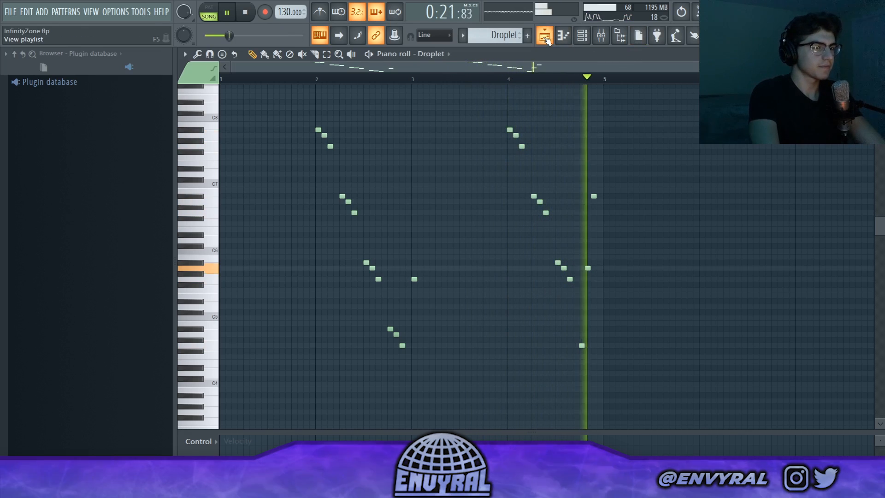
left_click(545, 37)
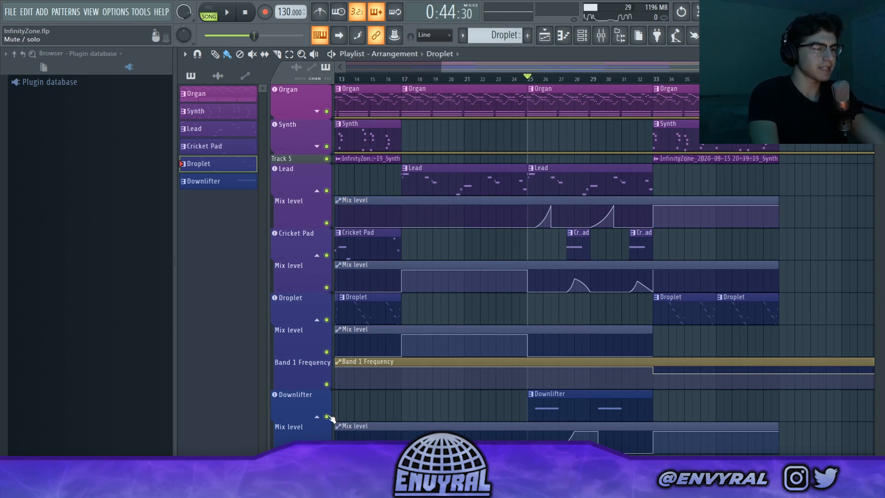
Solo the Downlifter track, open its bar 25 pattern in the piano roll and listen to its notes.
left_click(326, 416, "ctrl")
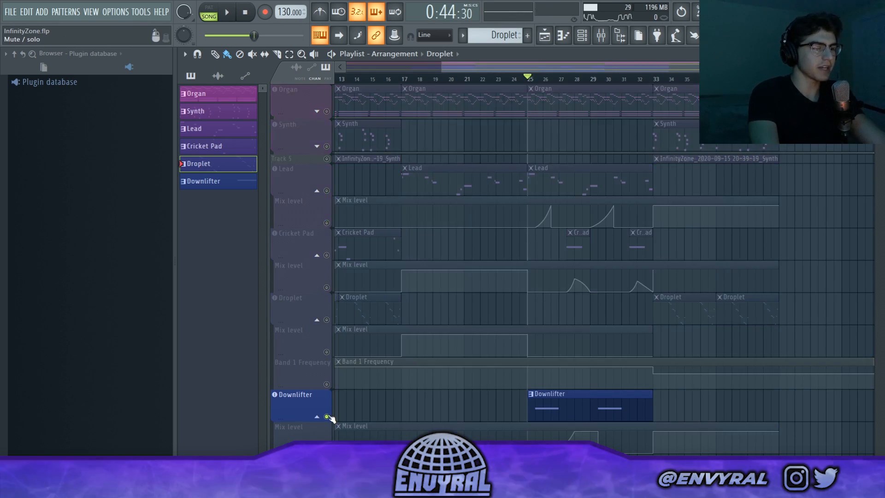
double_click(585, 404)
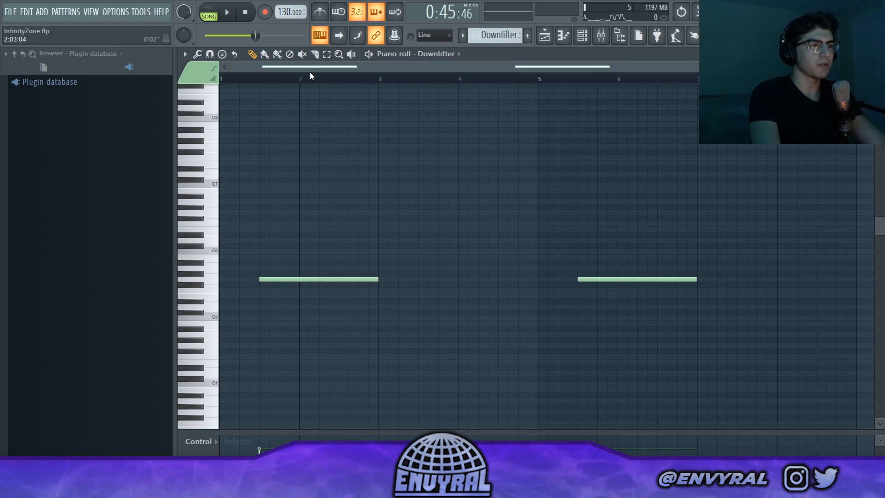
left_click(233, 16)
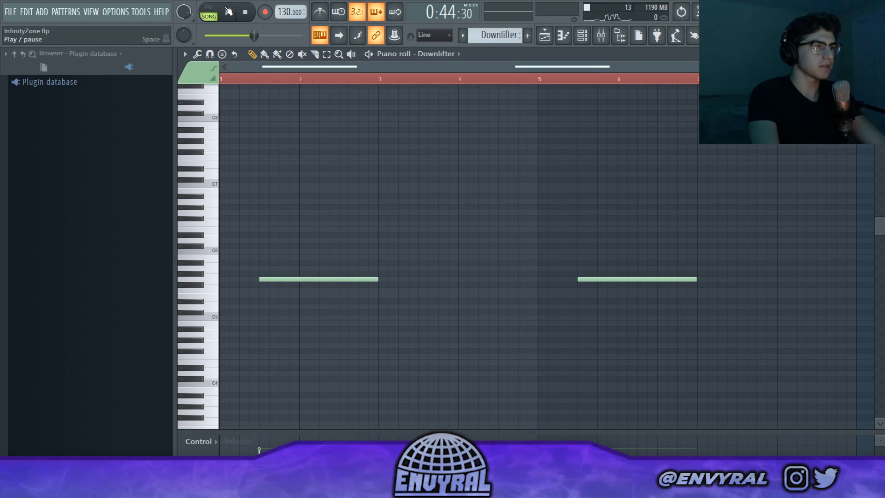
left_click(228, 13)
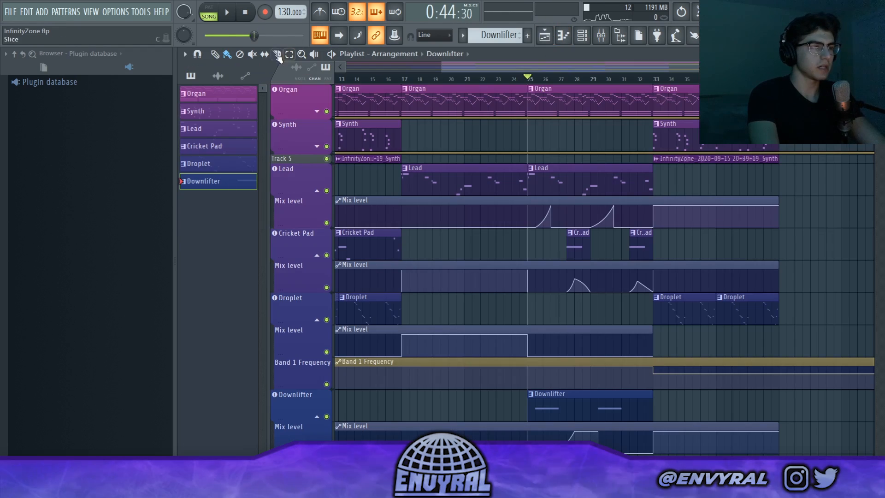
Play the full arrangement from bar 25, then inspect the Downlifter's Wider effect in the mixer and return to the playlist.
left_click(228, 15)
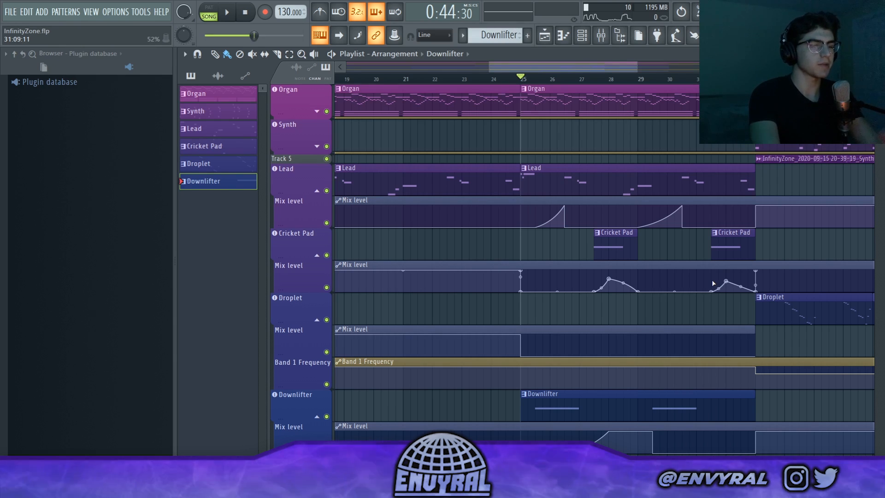
scroll(504, 89, "down", 5)
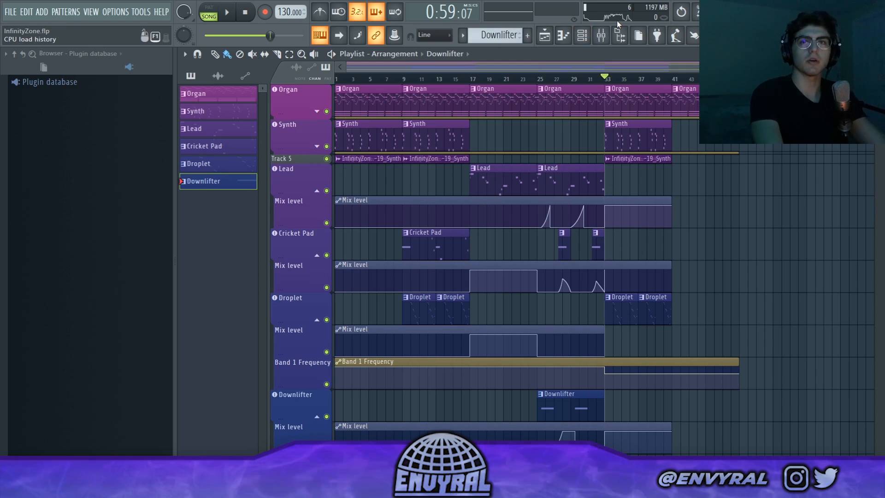
left_click(599, 34)
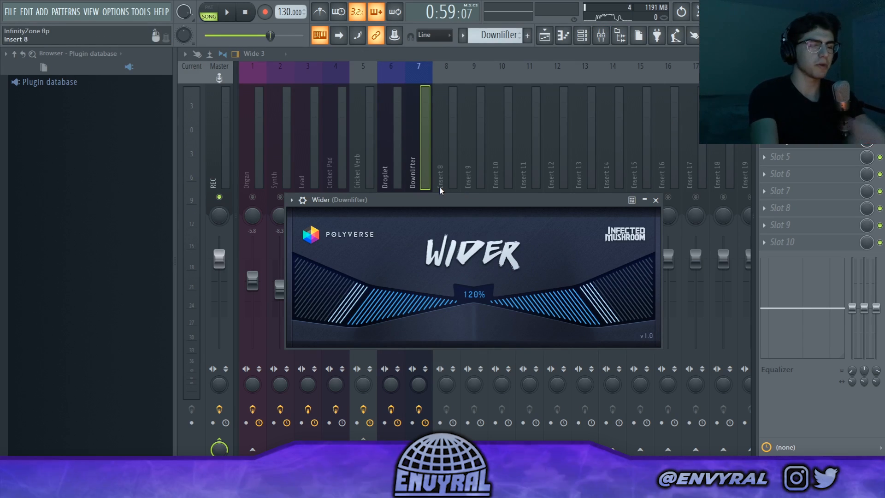
left_click(549, 36)
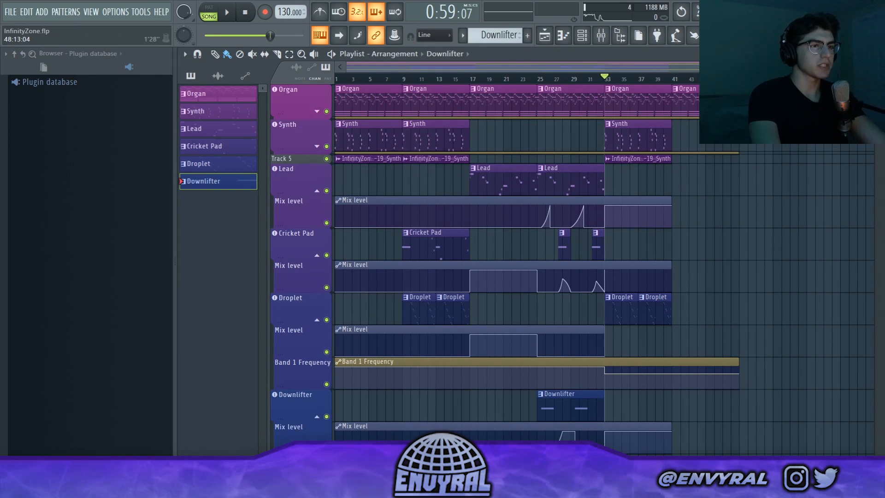
Review the whole arrangement in the playlist from bar 1.
key("space")
scroll(499, 187, "down", 3)
scroll(499, 186, "up", 3)
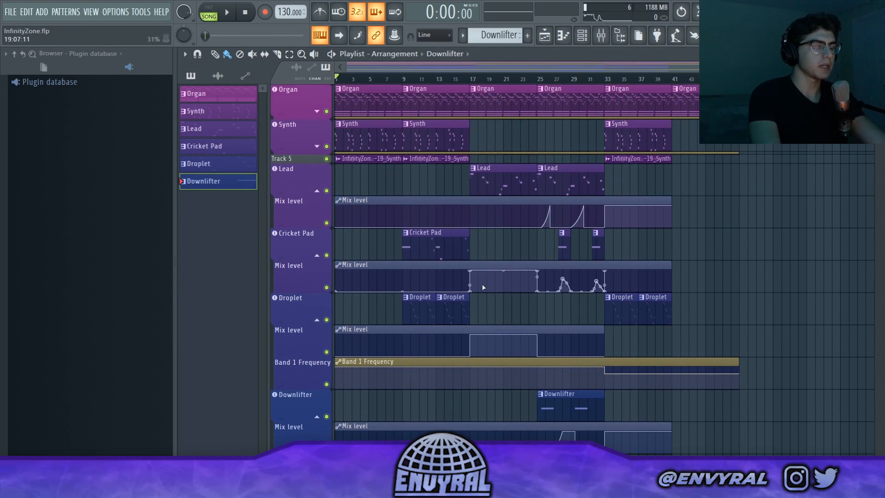